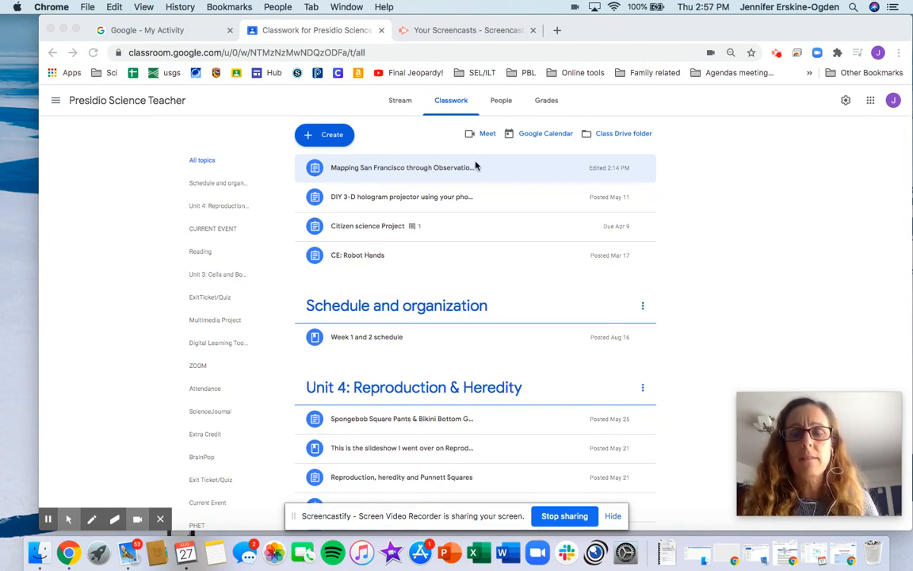
Expand the Mapping San Francisco through Observation assignment, review its instructions, and open the attached Teacher test map San Francisco.
click(421, 171)
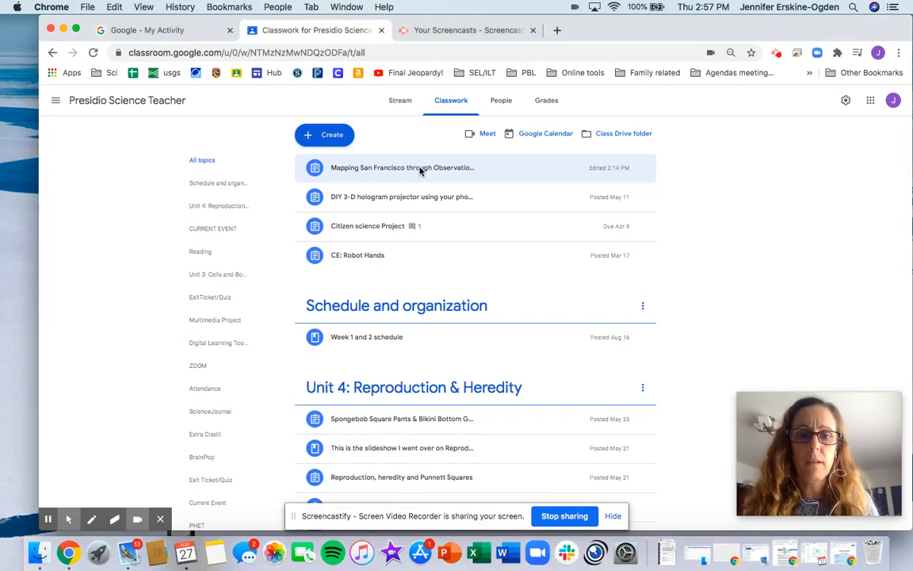
click(418, 167)
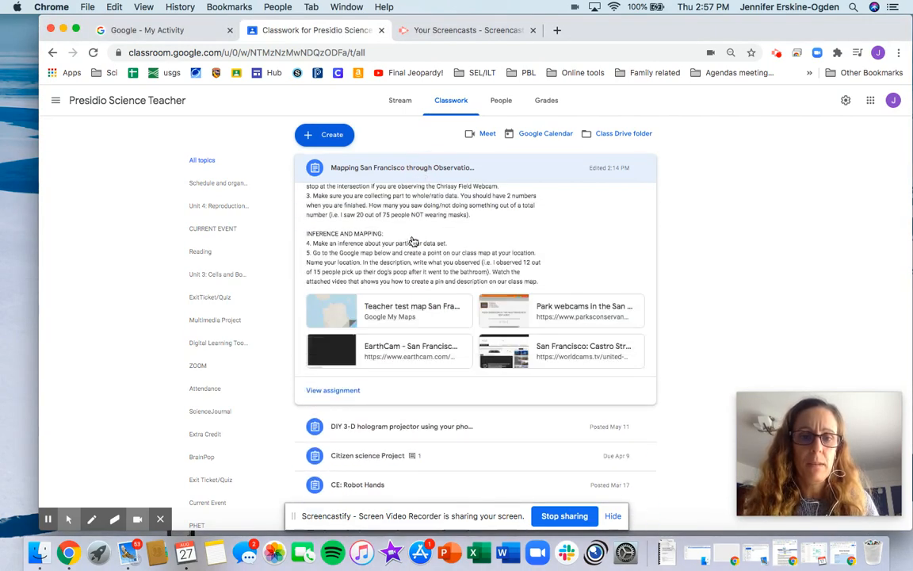
scroll(412, 241, up, 2)
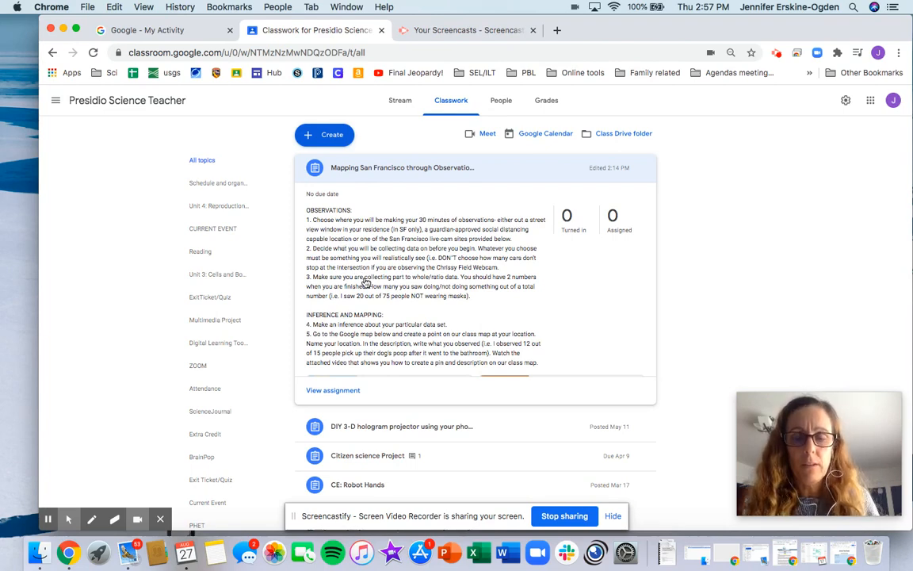
scroll(372, 301, down, 2)
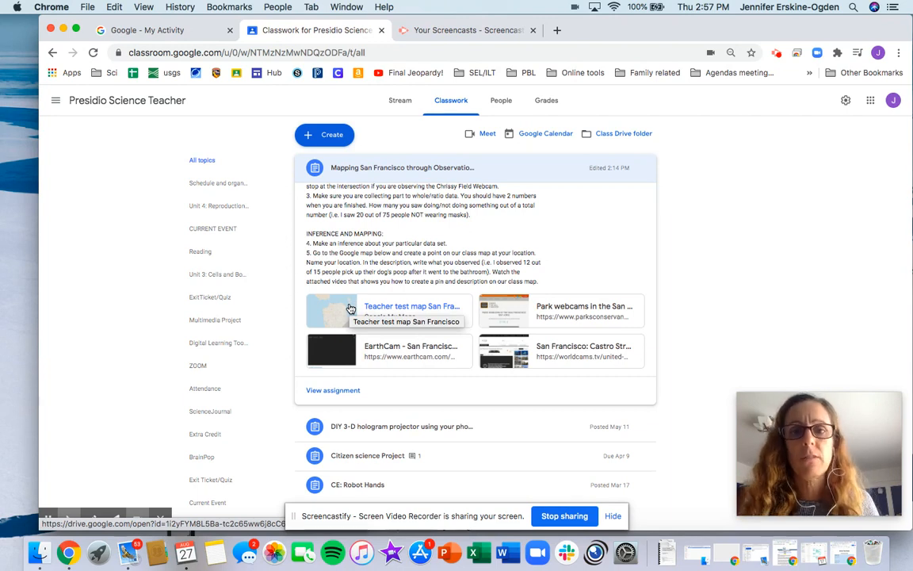
click(380, 307)
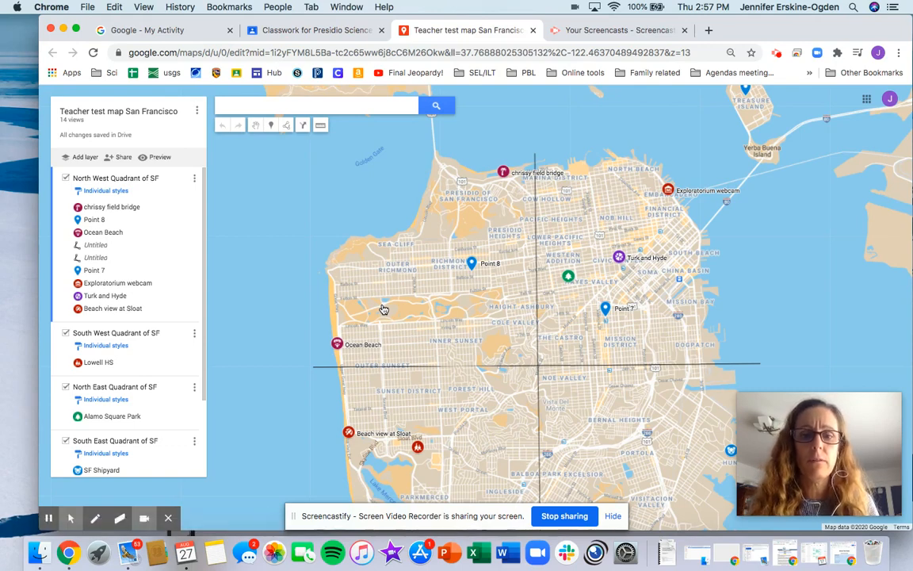
Search the map for Oracle and go to the suggested Oracle Park in San Francisco.
click(236, 105)
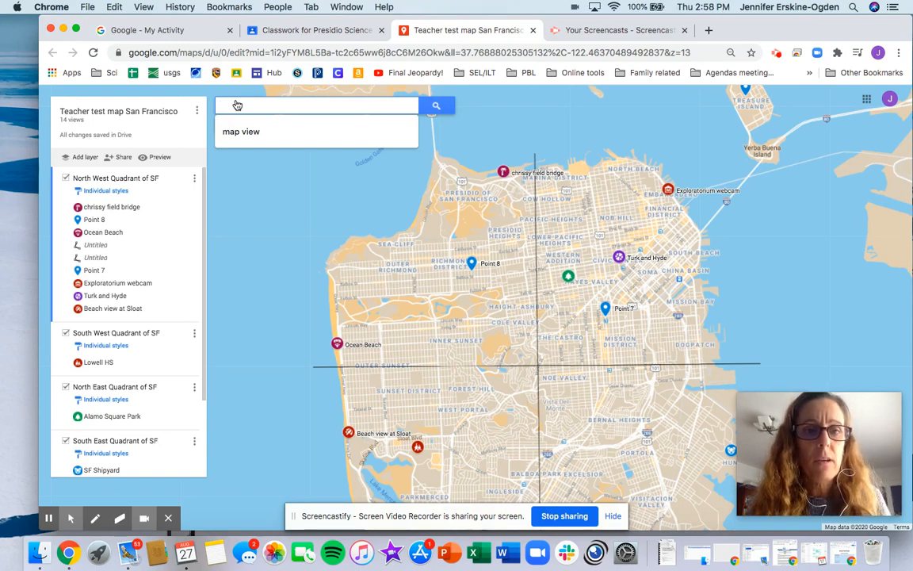
text(Orac)
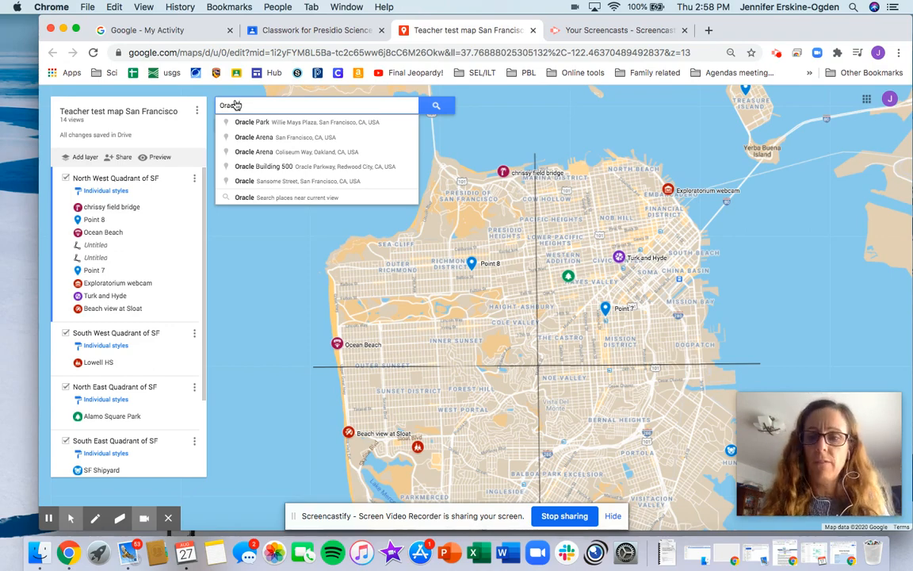
text(le)
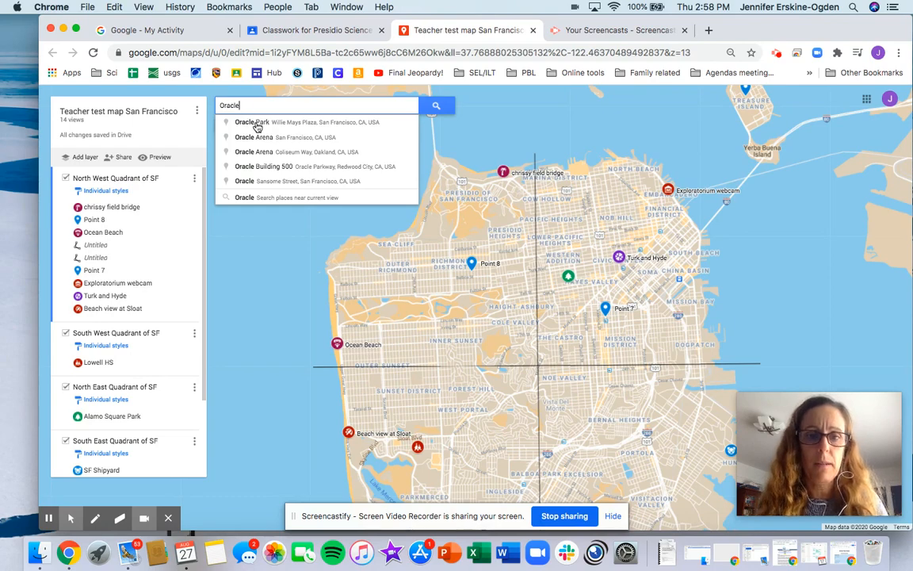
click(257, 126)
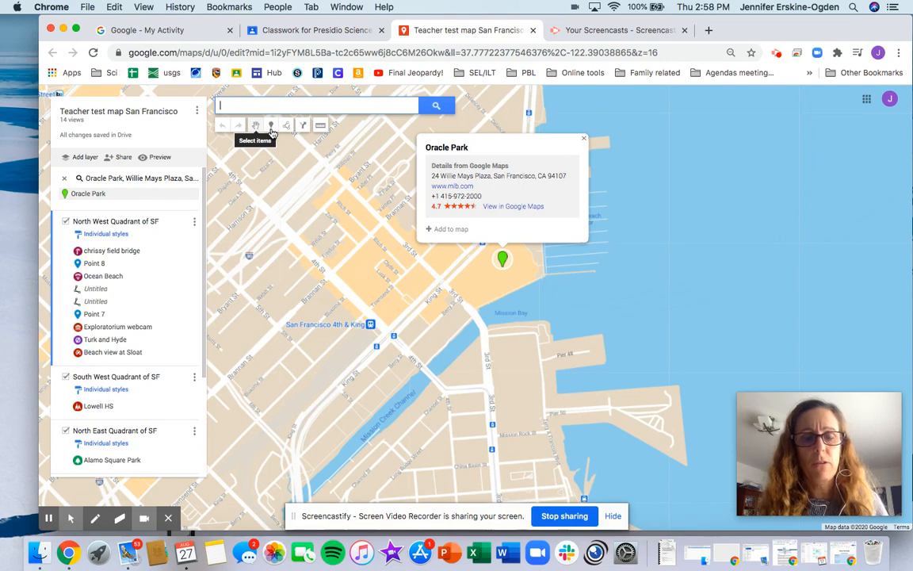
Add a marker at King St and 3rd St beside Oracle Park and title it "Oracle Park pin".
click(272, 126)
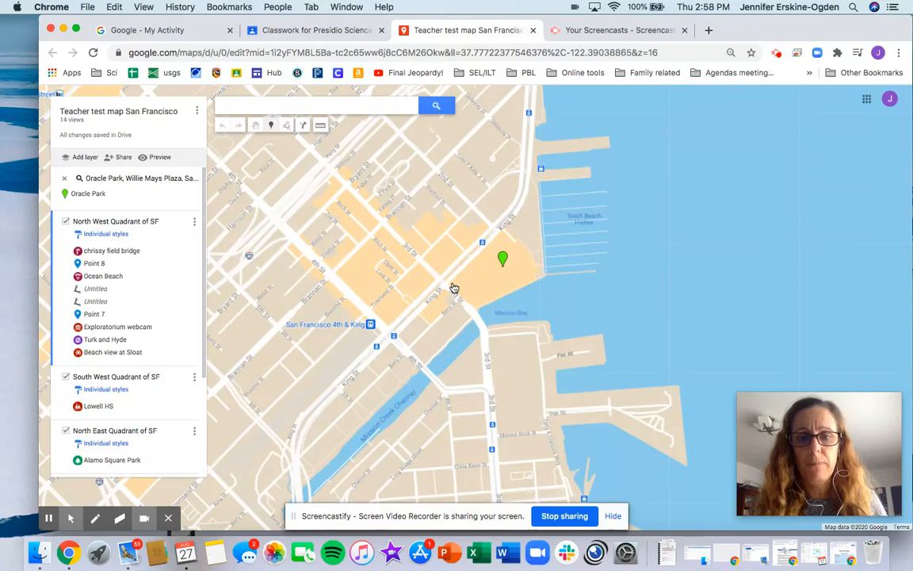
click(453, 288)
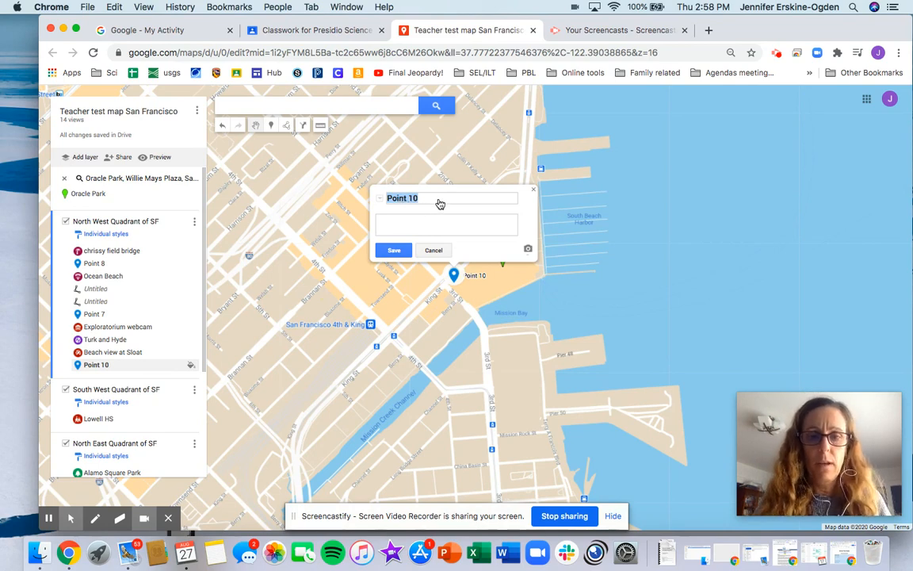
text(Ora)
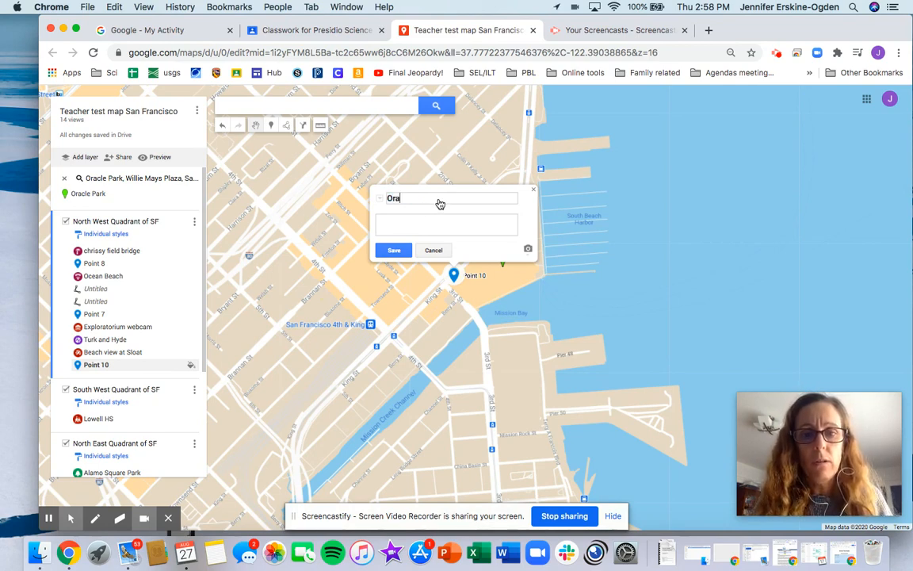
text(cle P)
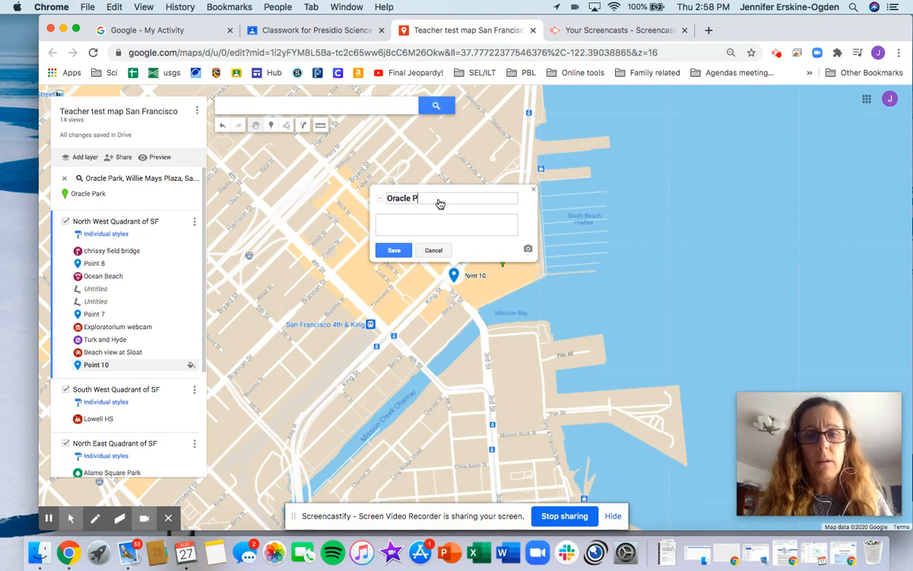
text(ark pin)
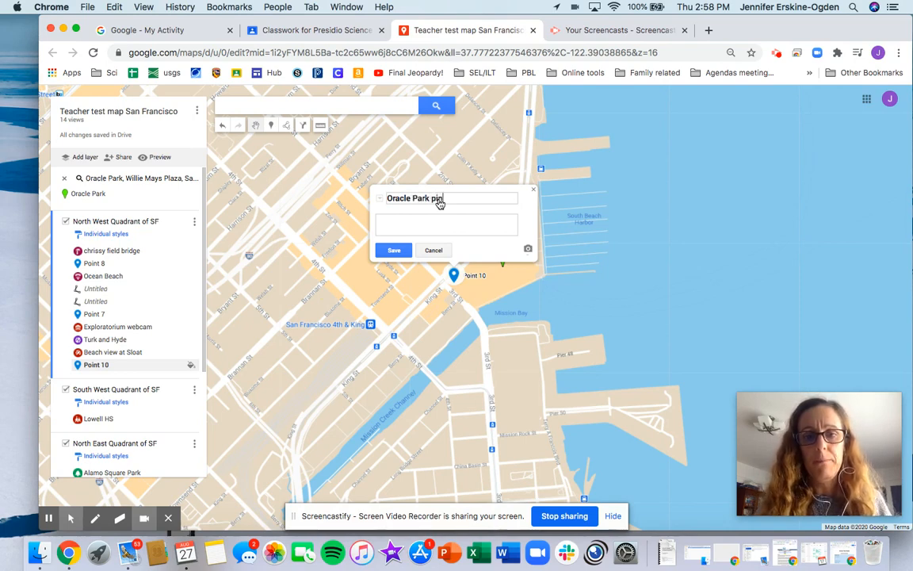
Enter the marker description "I observed 14 of 32 cars did not stop at the traffic intersection" and save it.
click(423, 219)
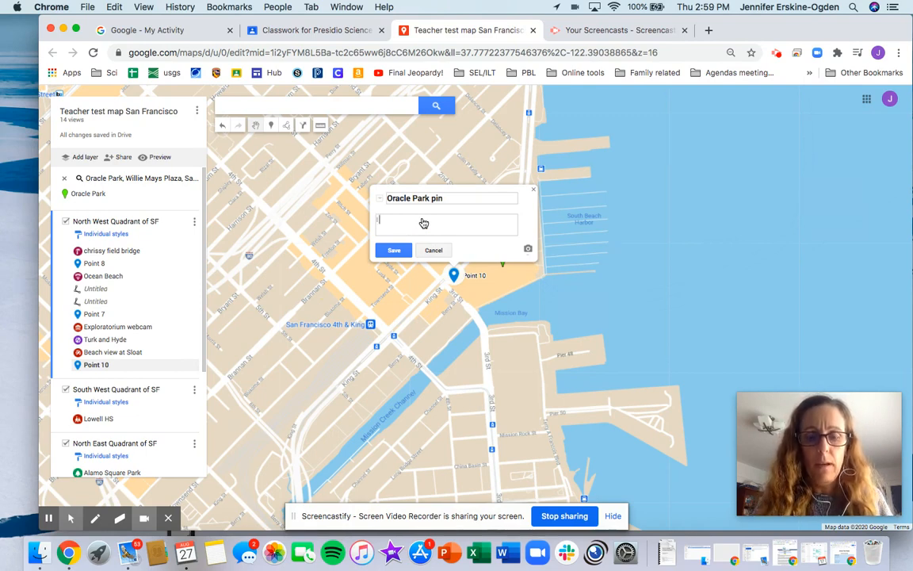
text(I observed)
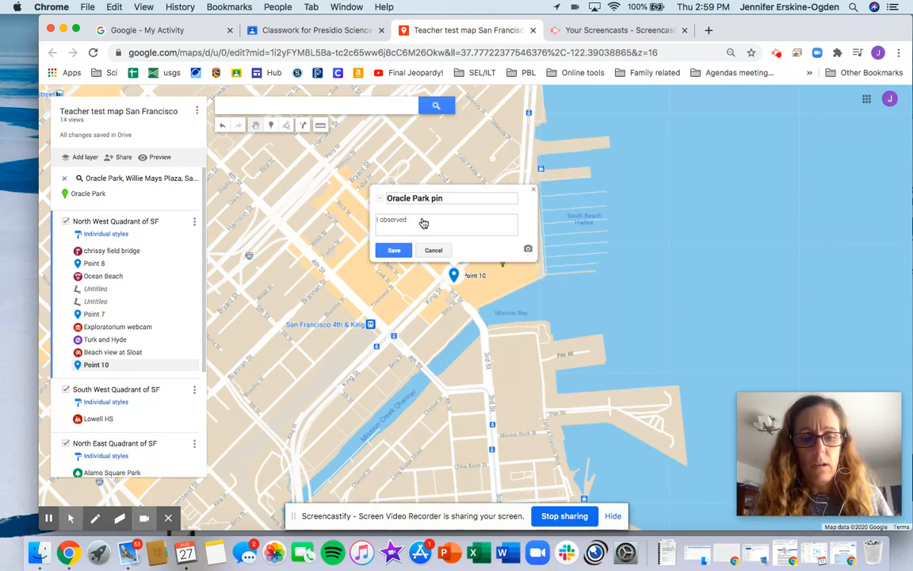
text( t)
text(4 c)
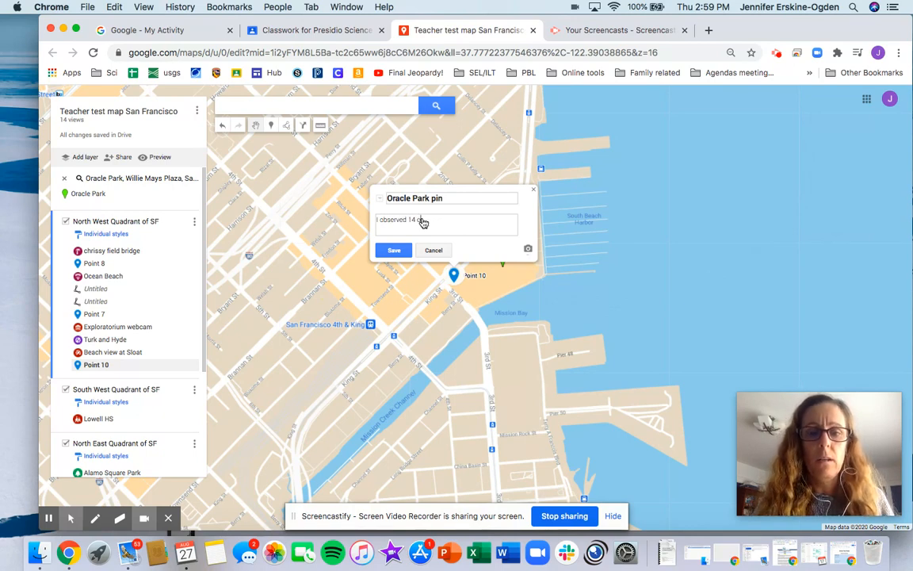
text(f 22 car)
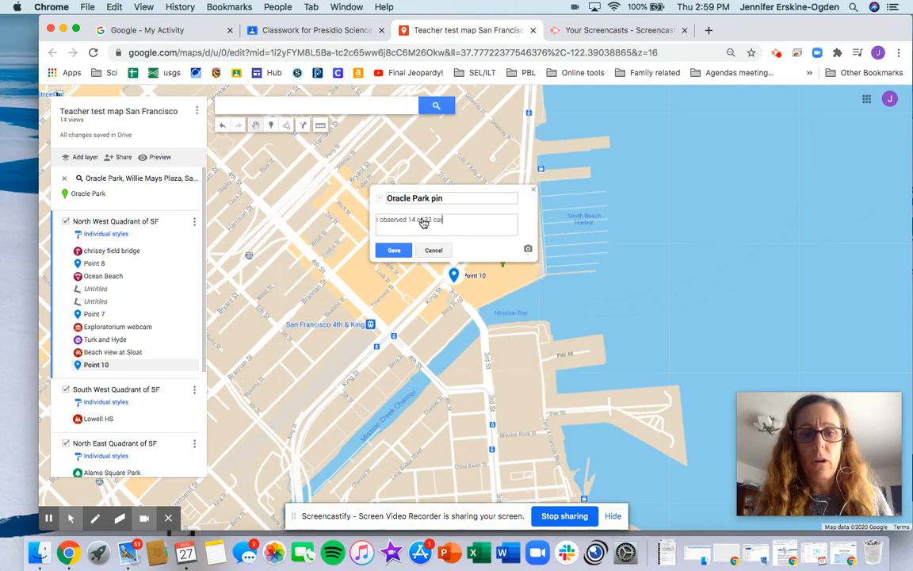
text(s d)
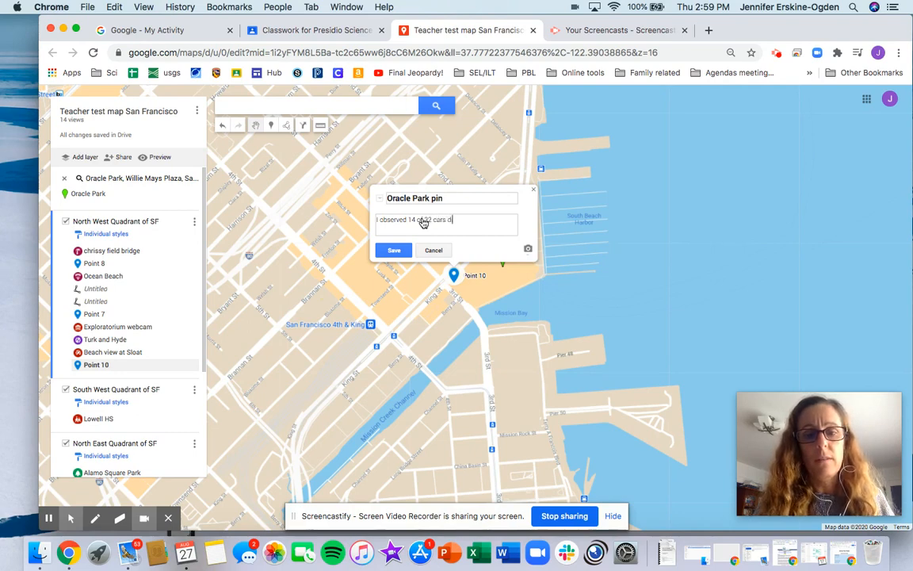
text(id not stop a)
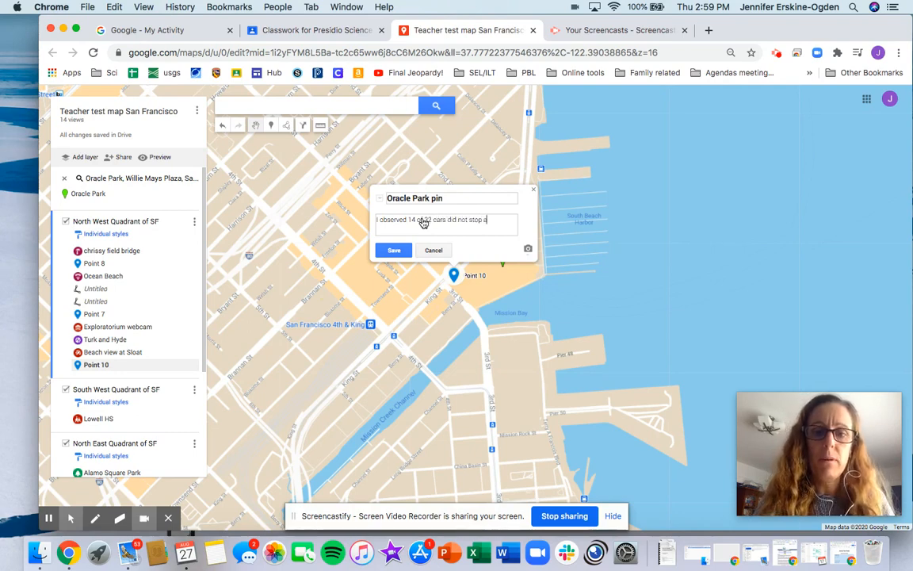
text(t the traffi)
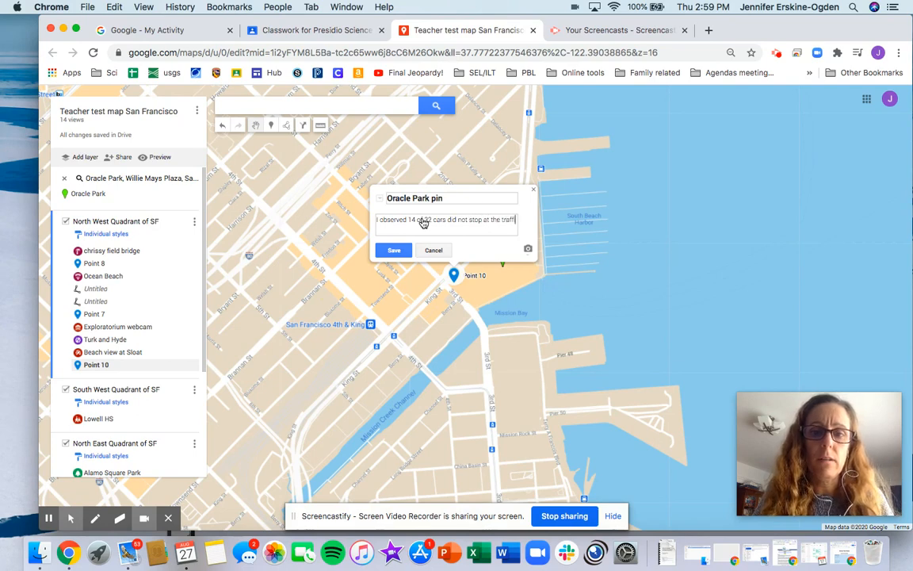
text(c inters)
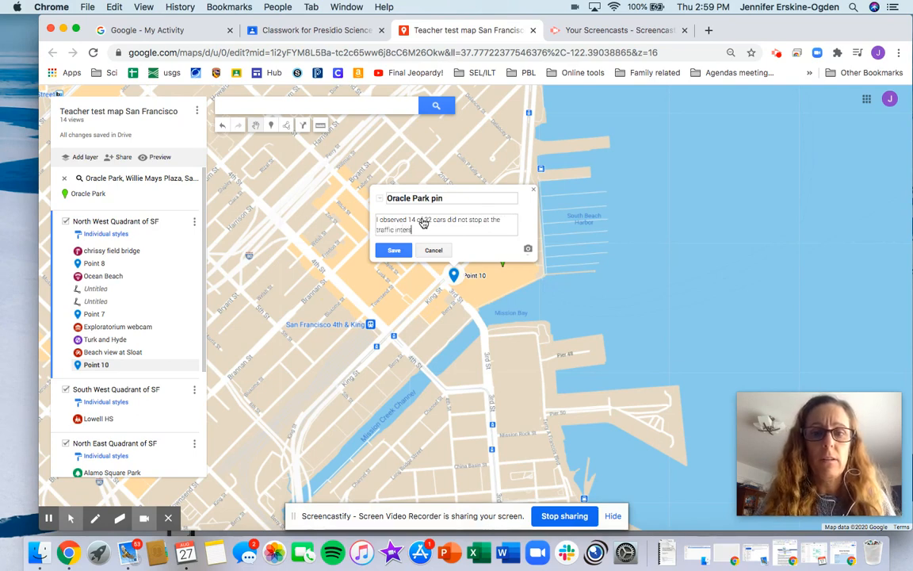
text(e)
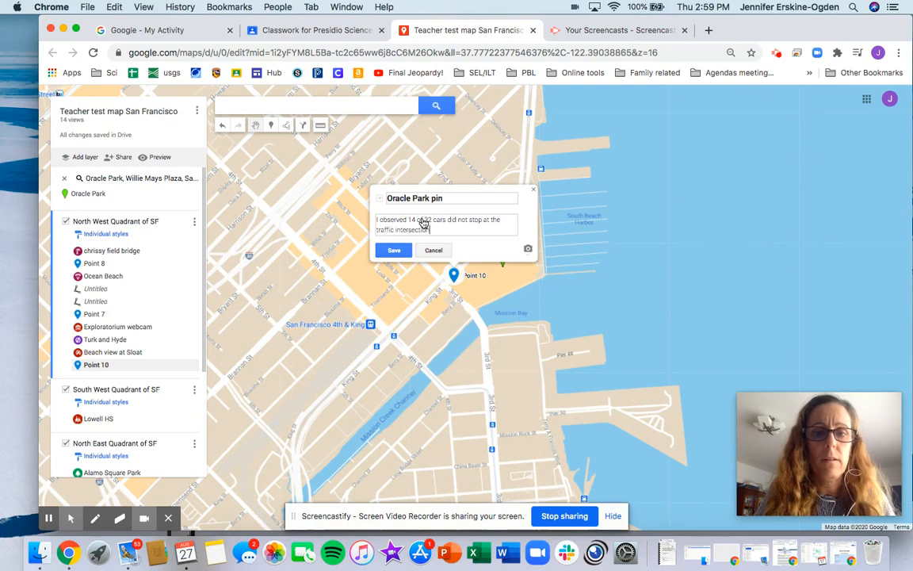
text(ction)
key(Return)
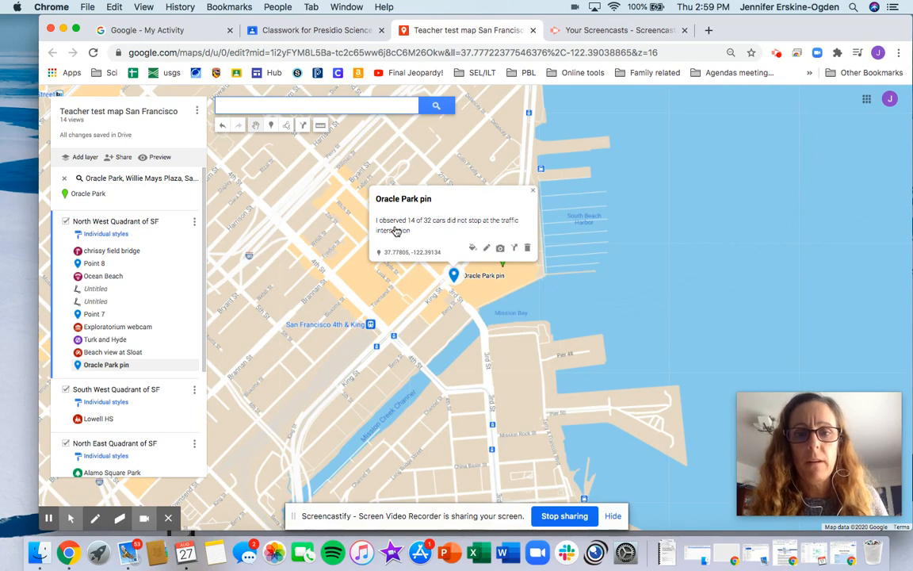
Replace "I observed" with "Obs:" at the start of the Oracle Park pin's description and save the change.
click(487, 249)
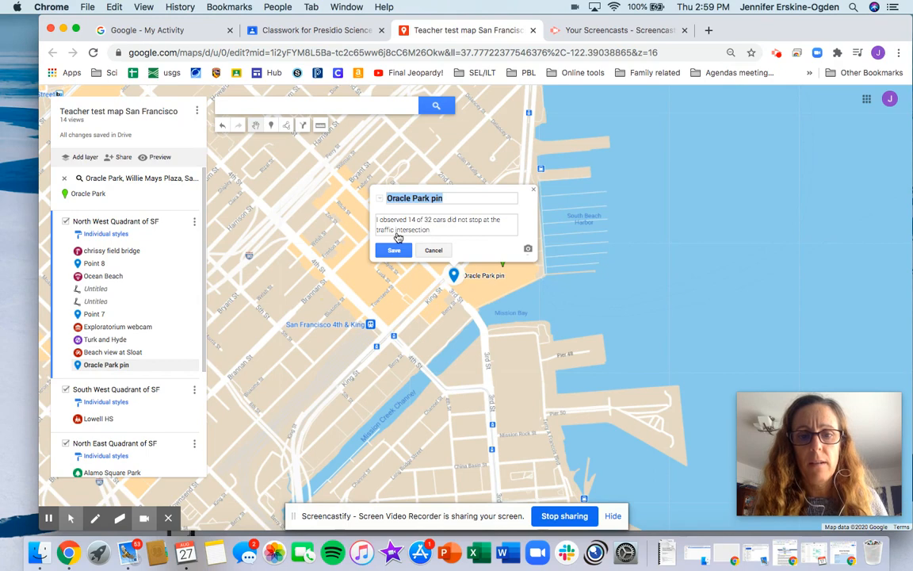
click(406, 222)
key(BackSpace)
key(BackSpace)
key(BackSpace)
key(BackSpace)
key(BackSpace)
key(BackSpace)
key(BackSpace)
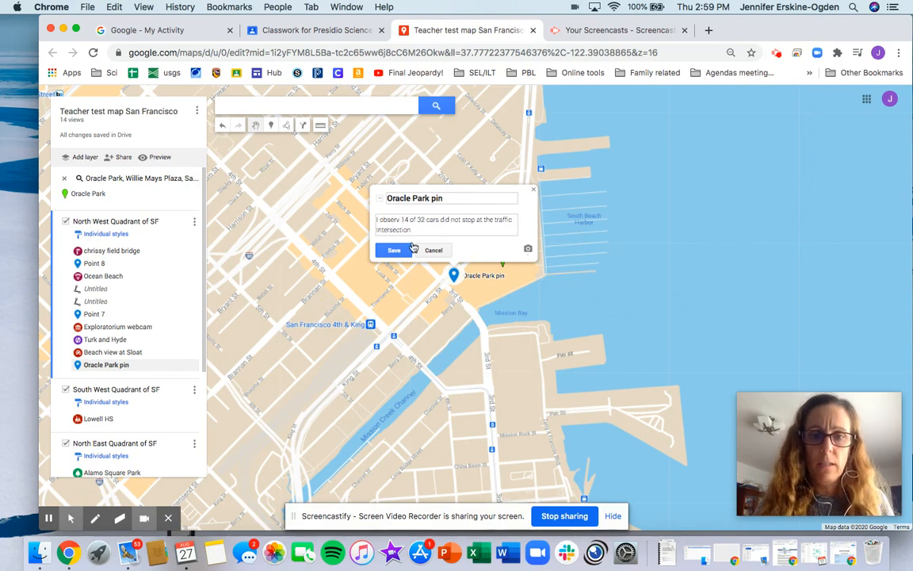
key(BackSpace)
key(BackSpace)
key(BackSpace)
text(Obs)
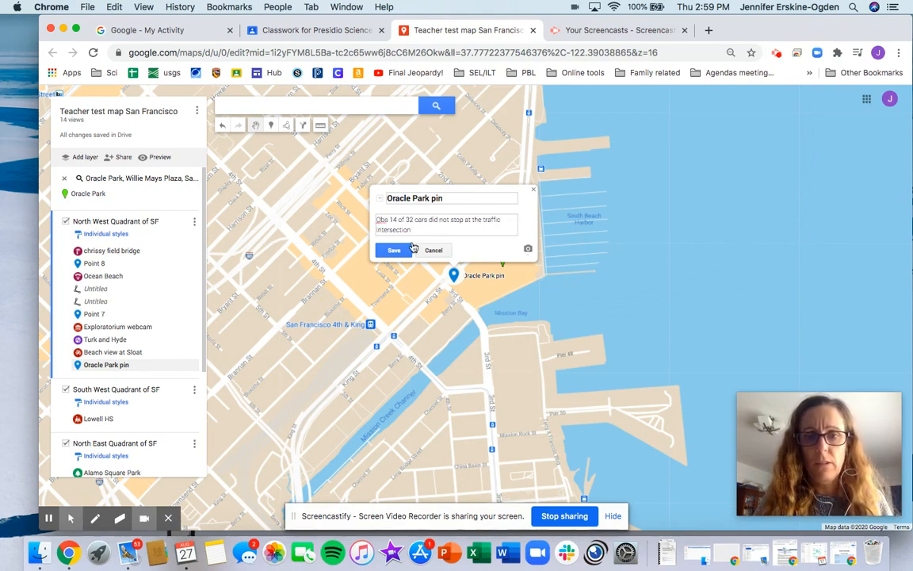
text(:)
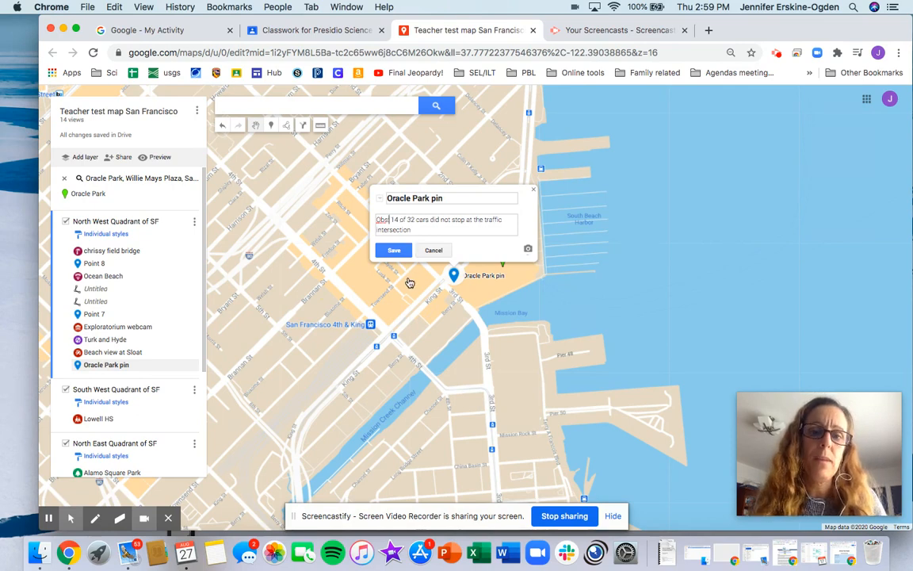
click(390, 251)
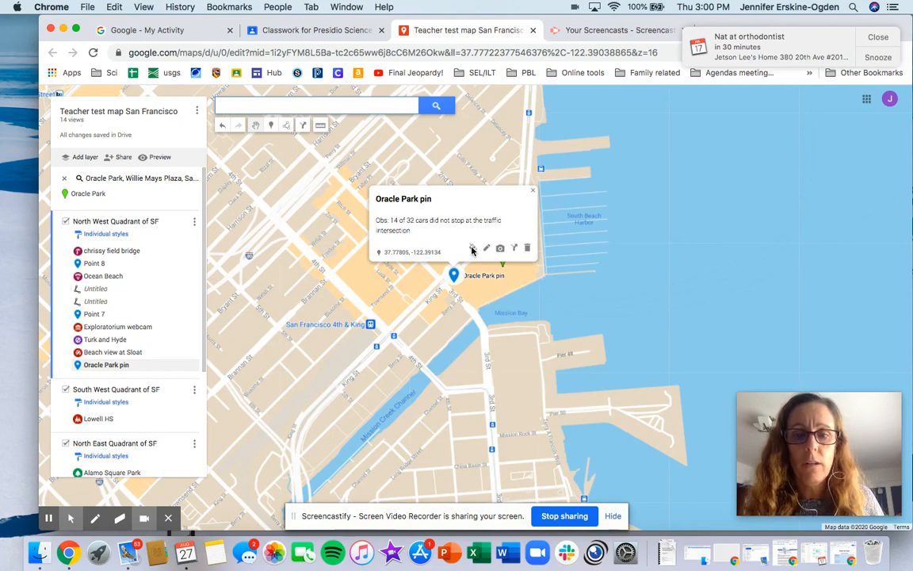
Style the Oracle Park pin in orange with the baseball icon from Sports and Recreation.
click(472, 250)
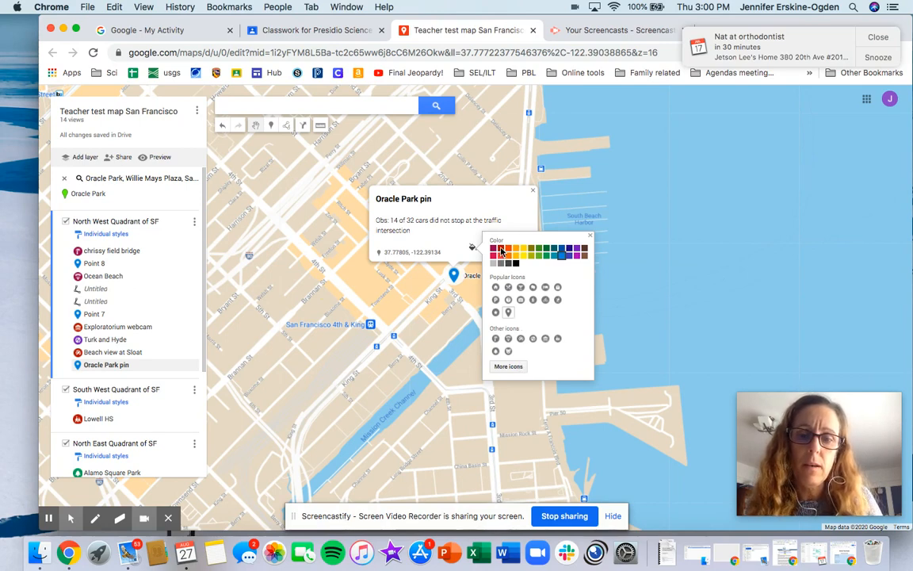
click(508, 250)
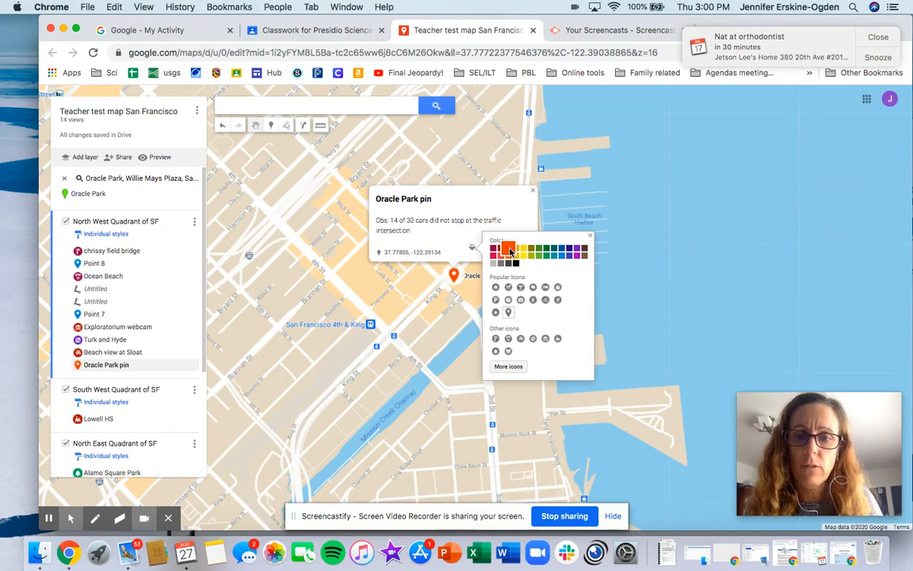
click(507, 366)
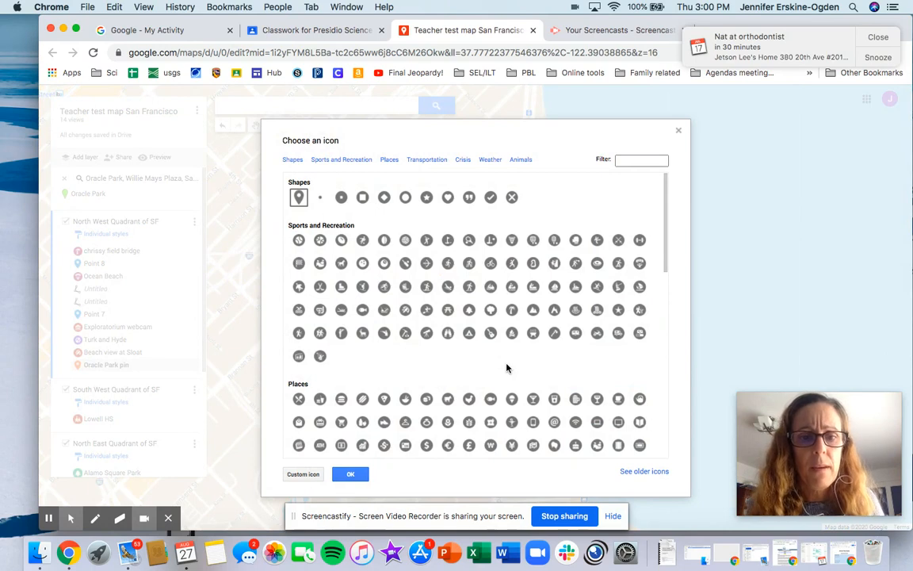
click(299, 241)
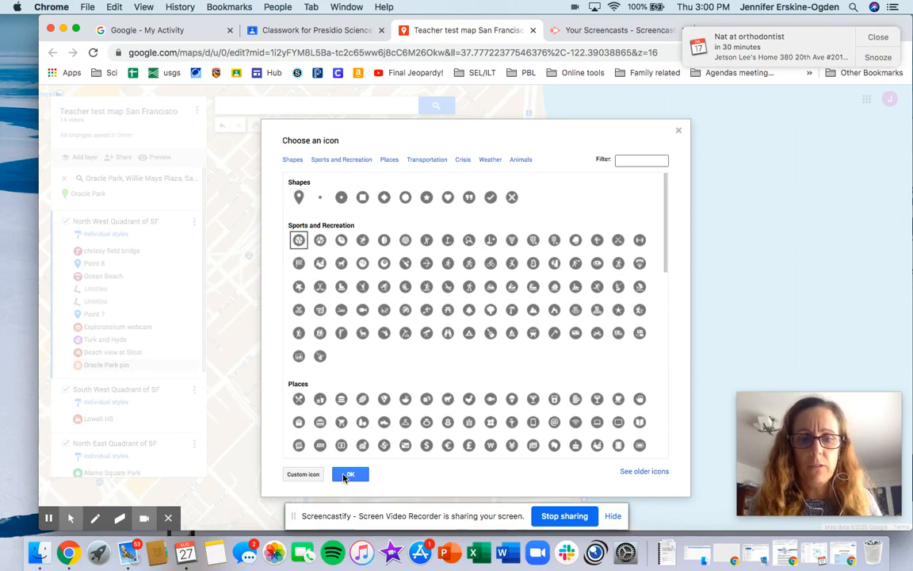
click(346, 475)
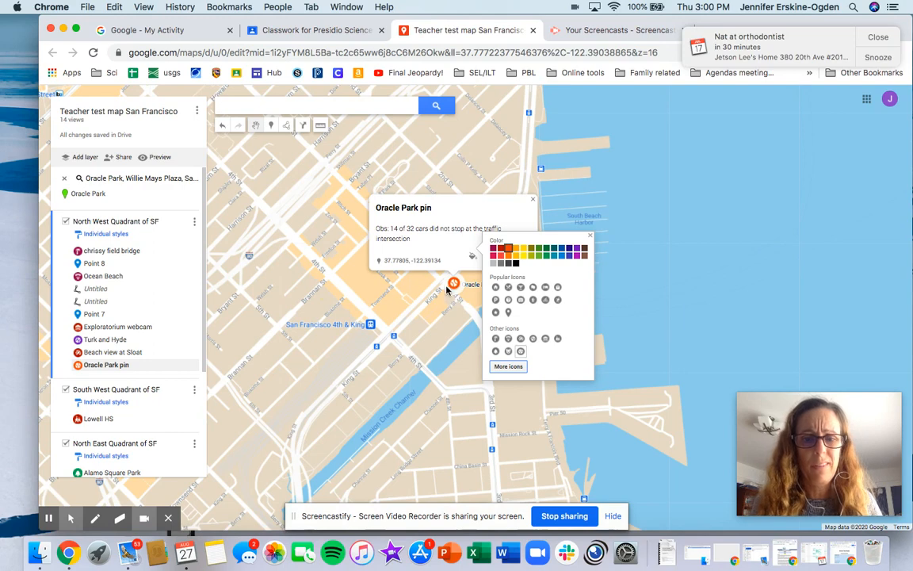
click(589, 237)
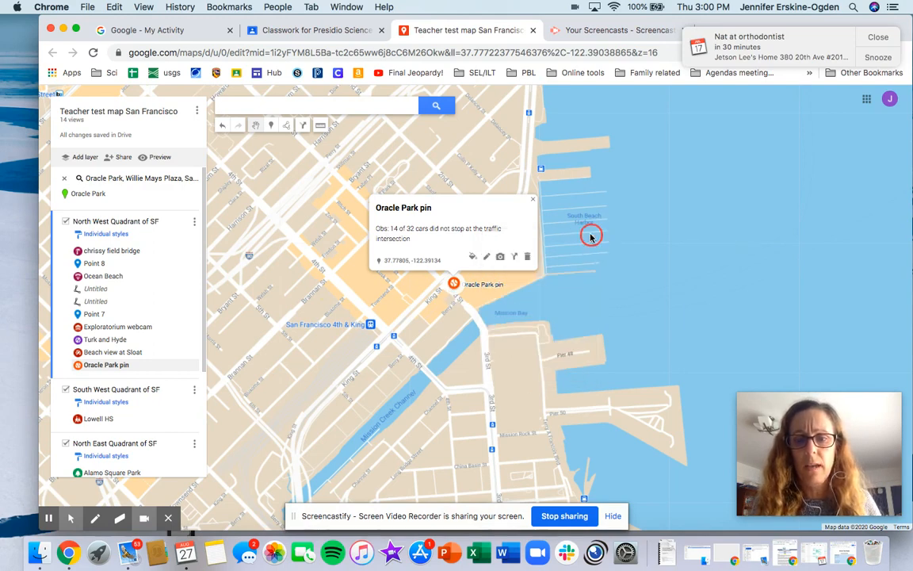
Close the Oracle Park pin's details and examine the pins and quadrant lines across the whole of San Francisco.
click(533, 199)
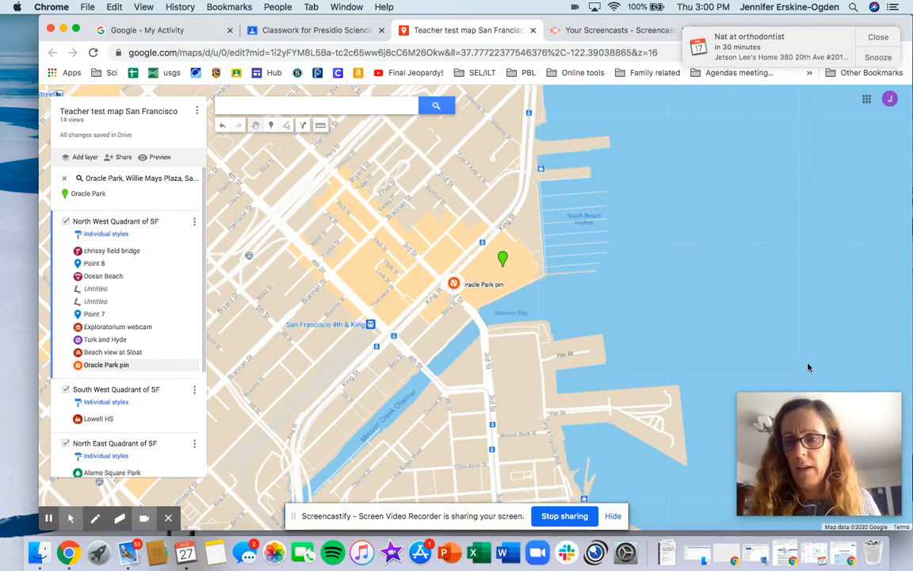
mouse_move(823, 399)
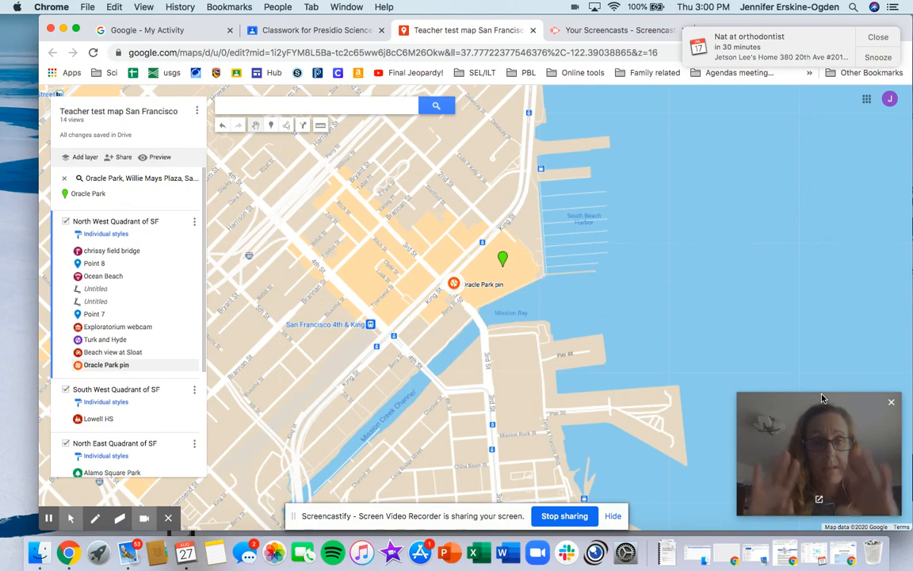
mouse_move(890, 403)
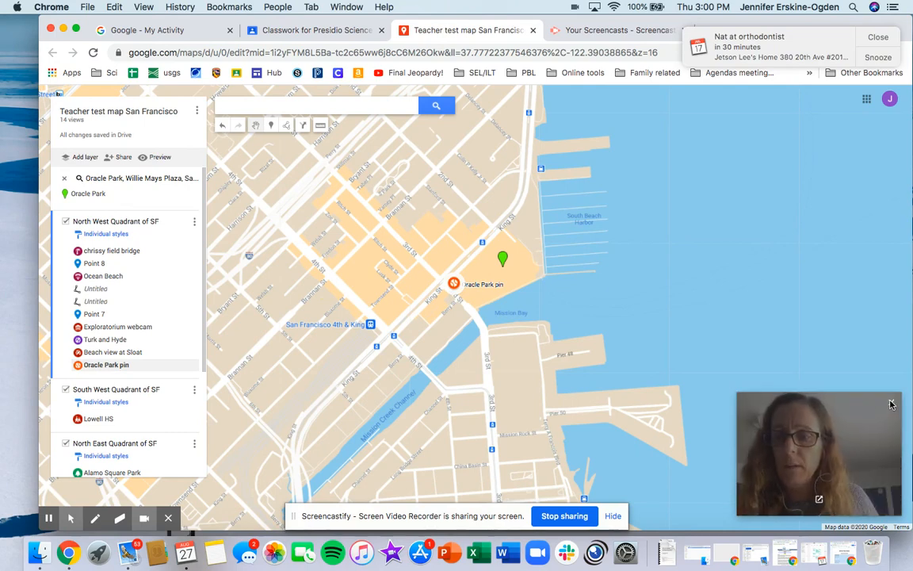
click(819, 499)
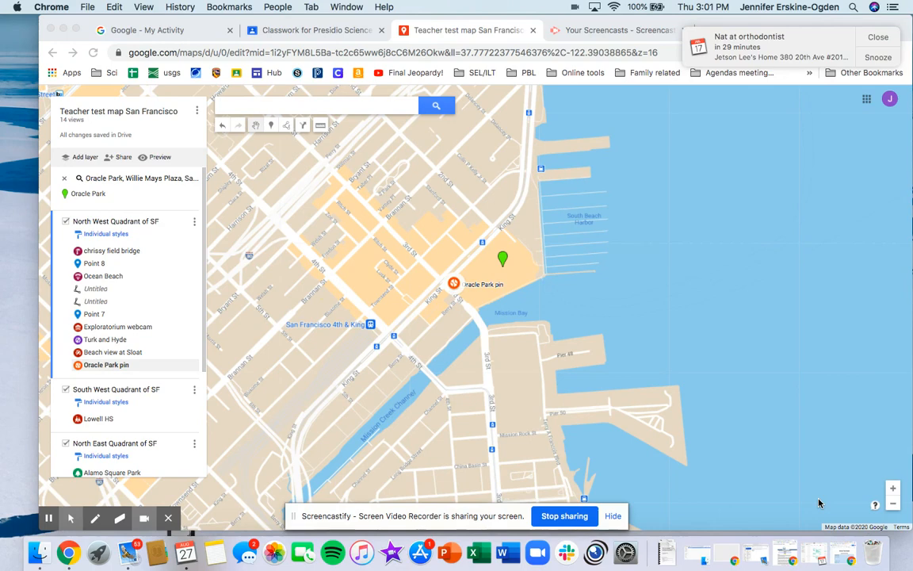
click(893, 504)
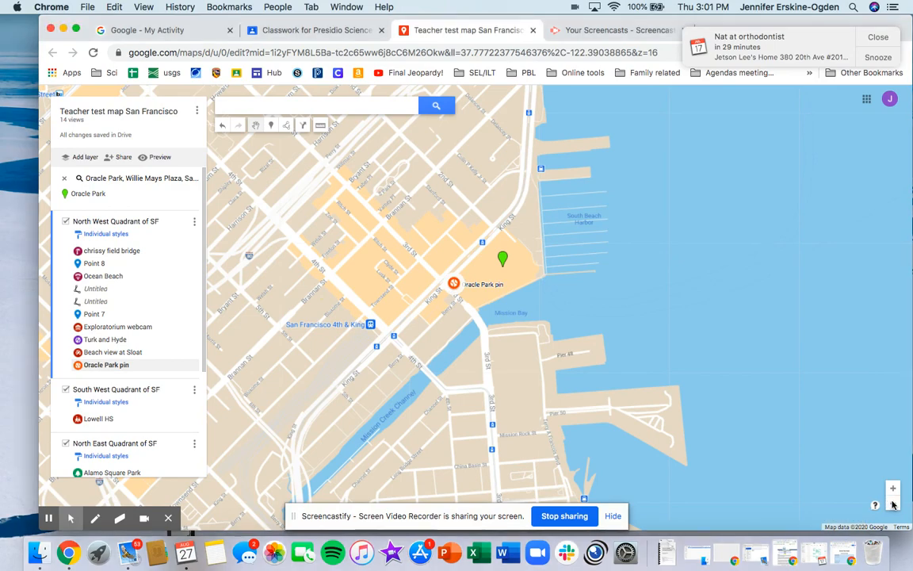
click(893, 505)
click(893, 504)
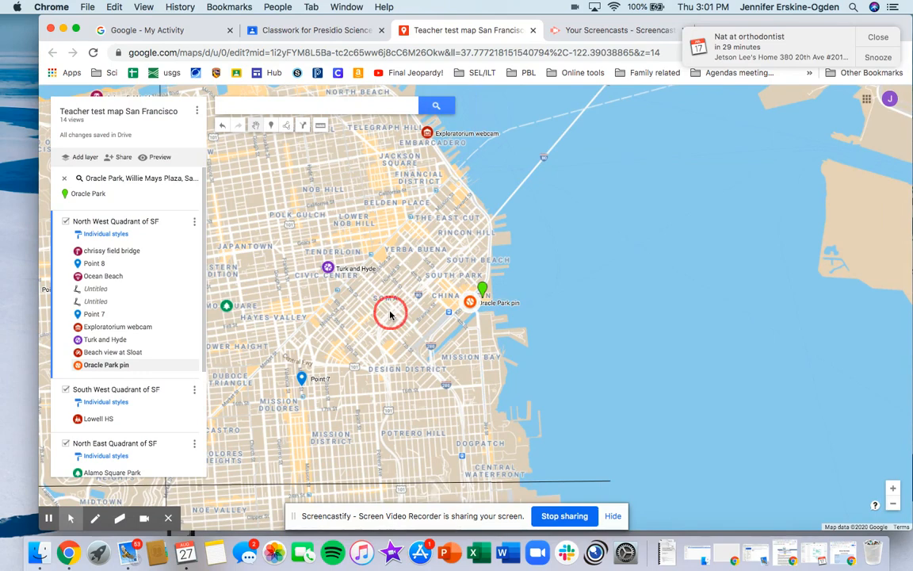
drag(390, 314, 679, 275)
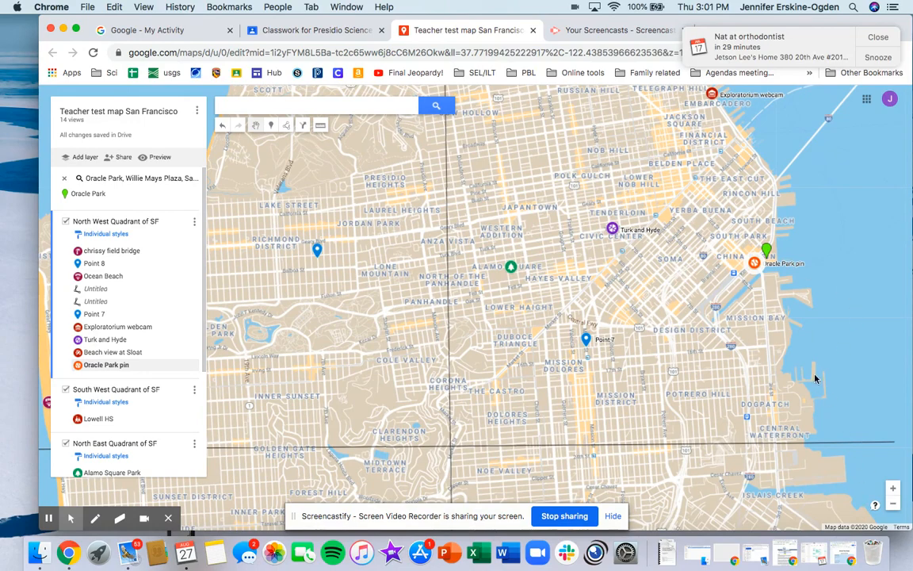
click(892, 506)
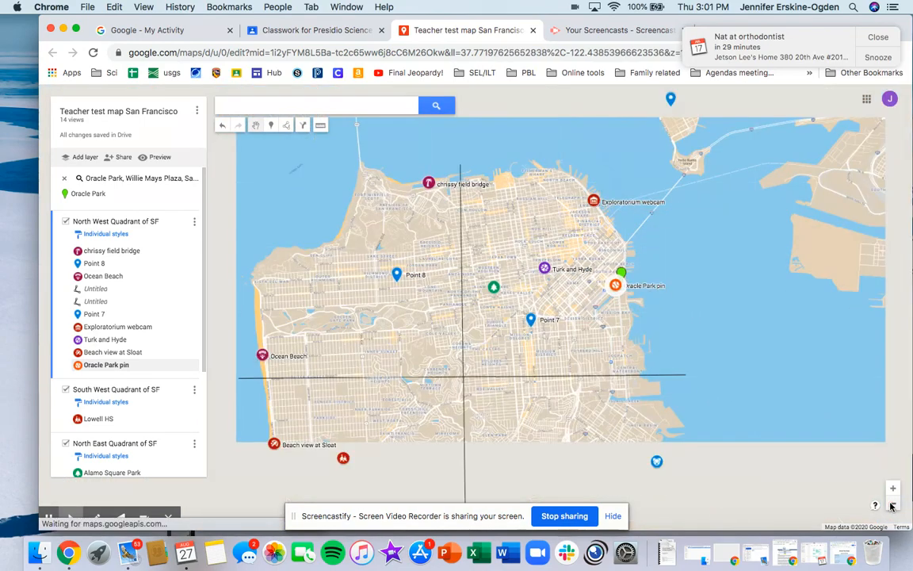
click(891, 506)
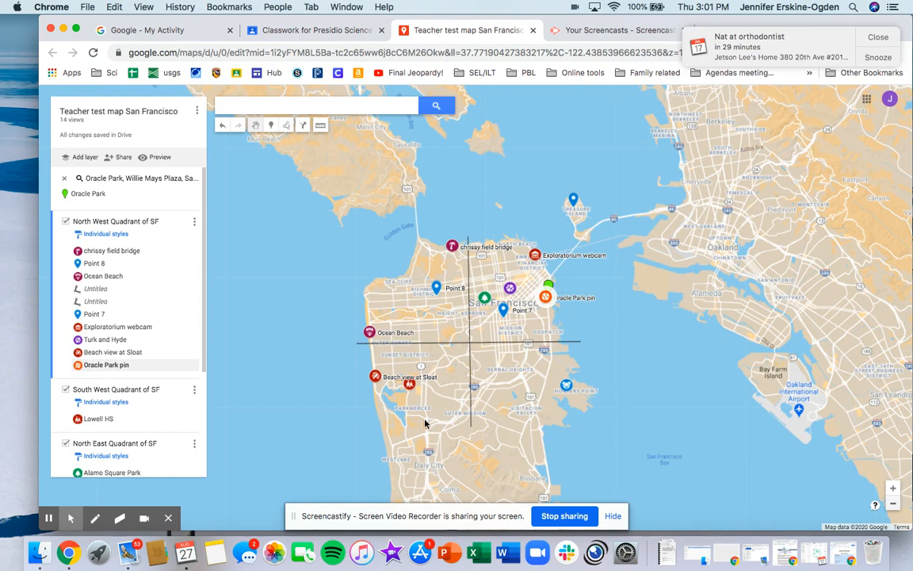
Review the observations recorded in the "Beach view at Sloat" and "chrissy field bridge" pins, and dismiss the calendar reminder.
click(376, 378)
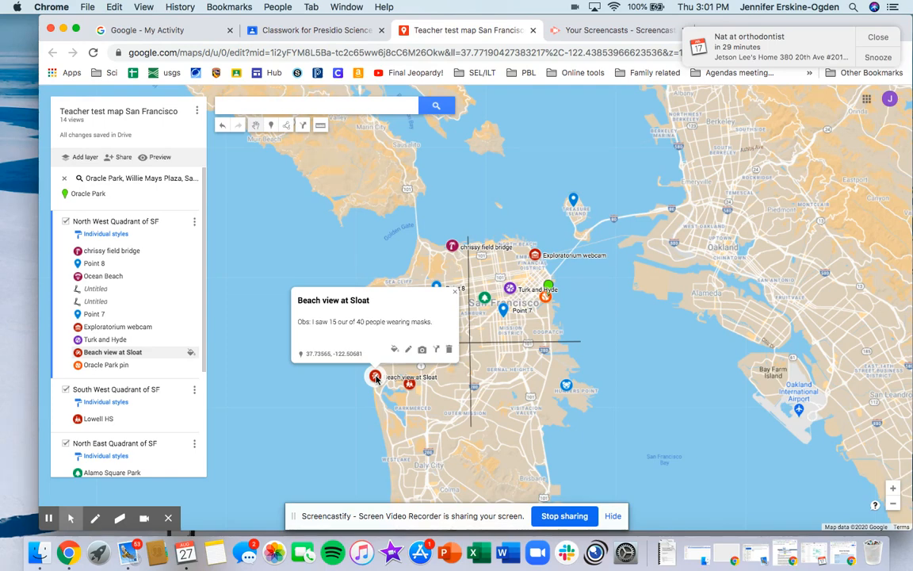
click(878, 36)
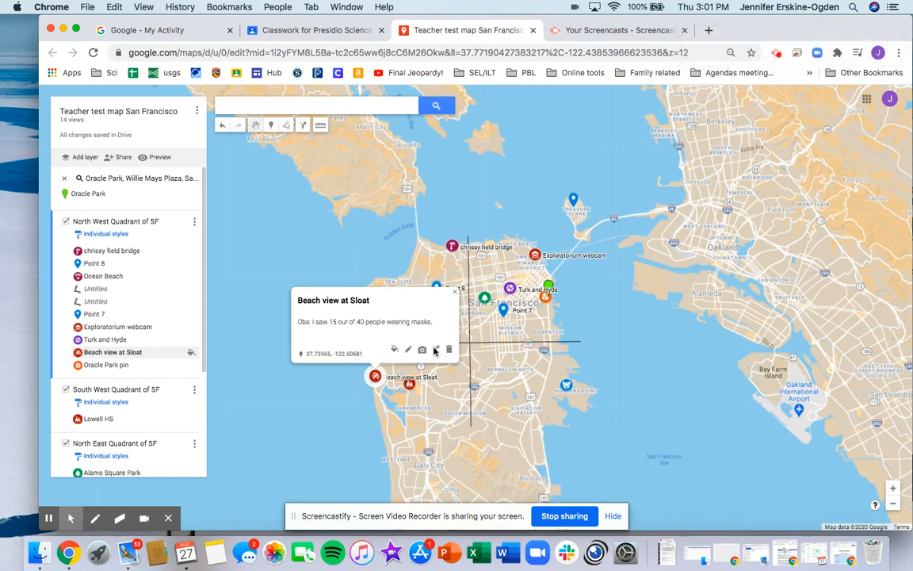
click(454, 247)
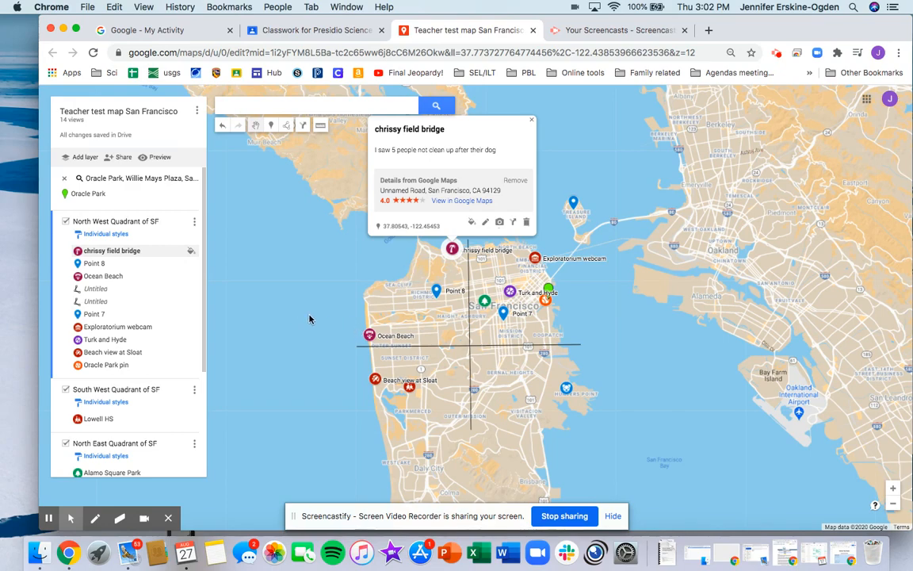
click(479, 110)
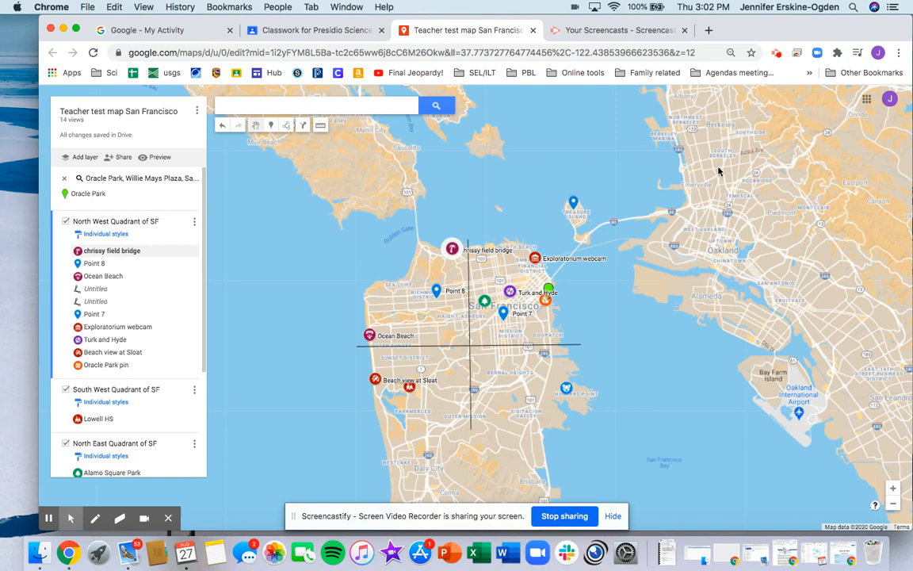
click(776, 53)
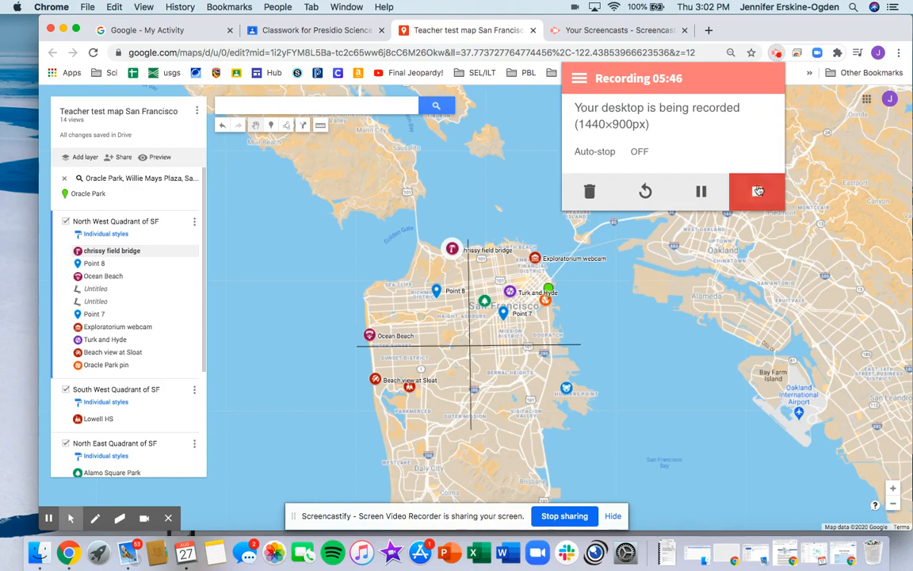